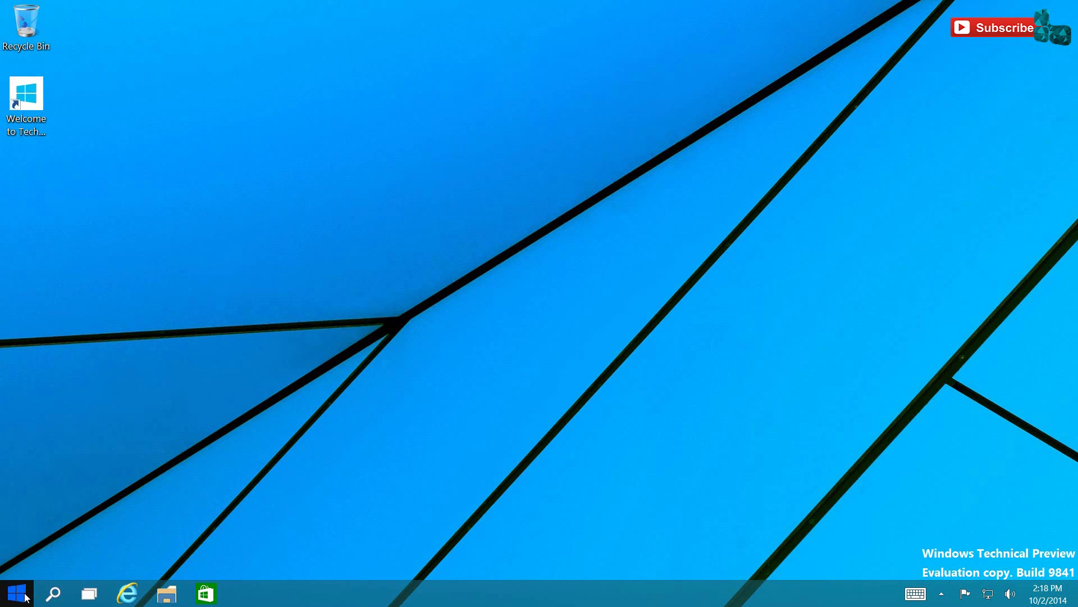
# Open the Start menu to reach the Network Speed Test tile
pyautogui.click(26, 597)
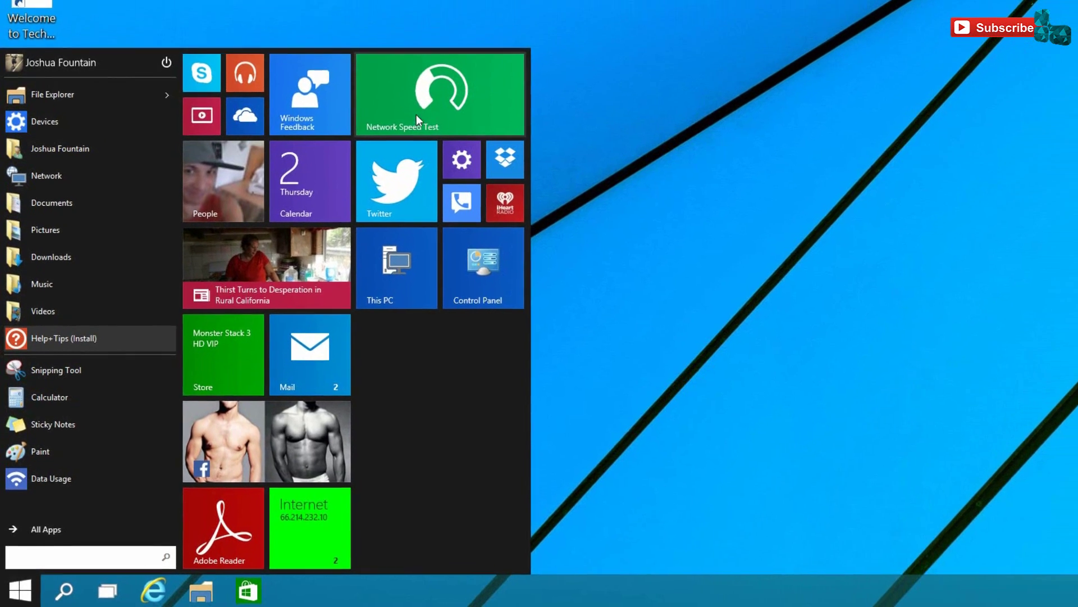
# Launch Network Speed Test, close it, and reopen the Start menu
pyautogui.click(376, 145)
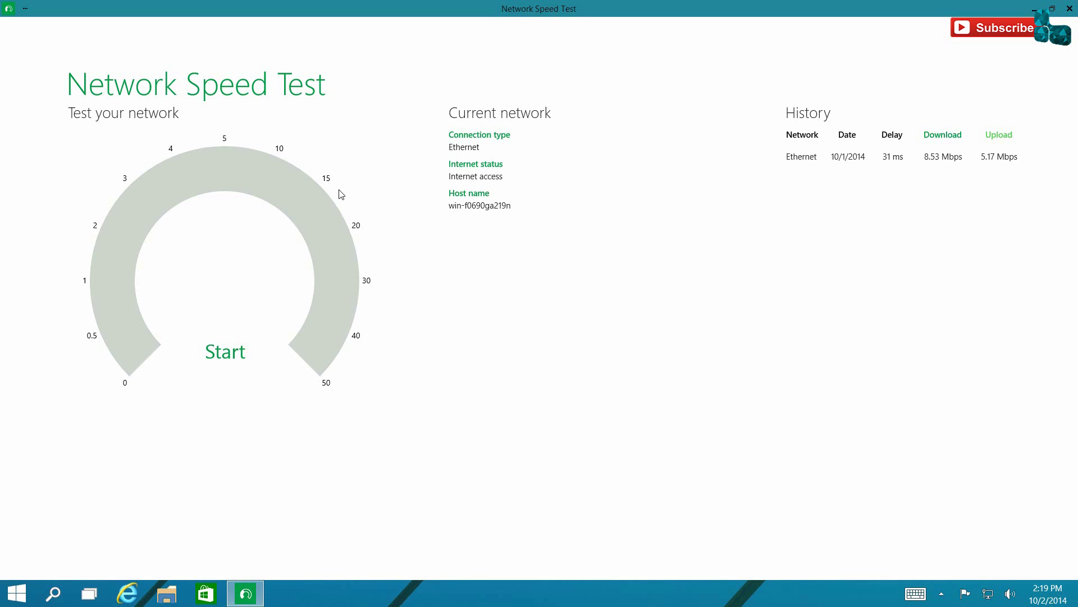
pyautogui.click(1070, 9)
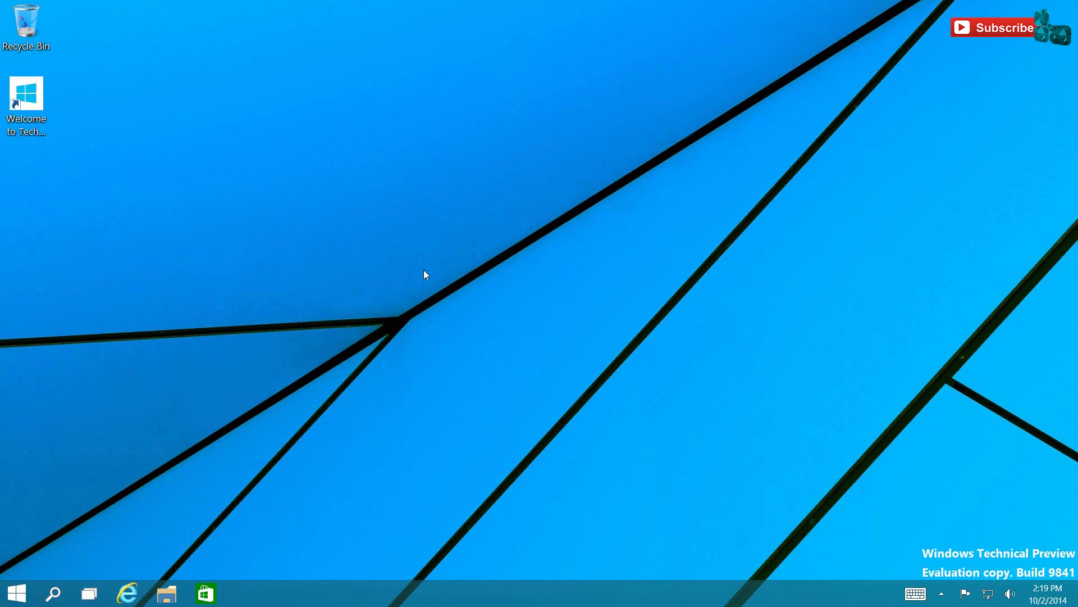
pyautogui.click(17, 592)
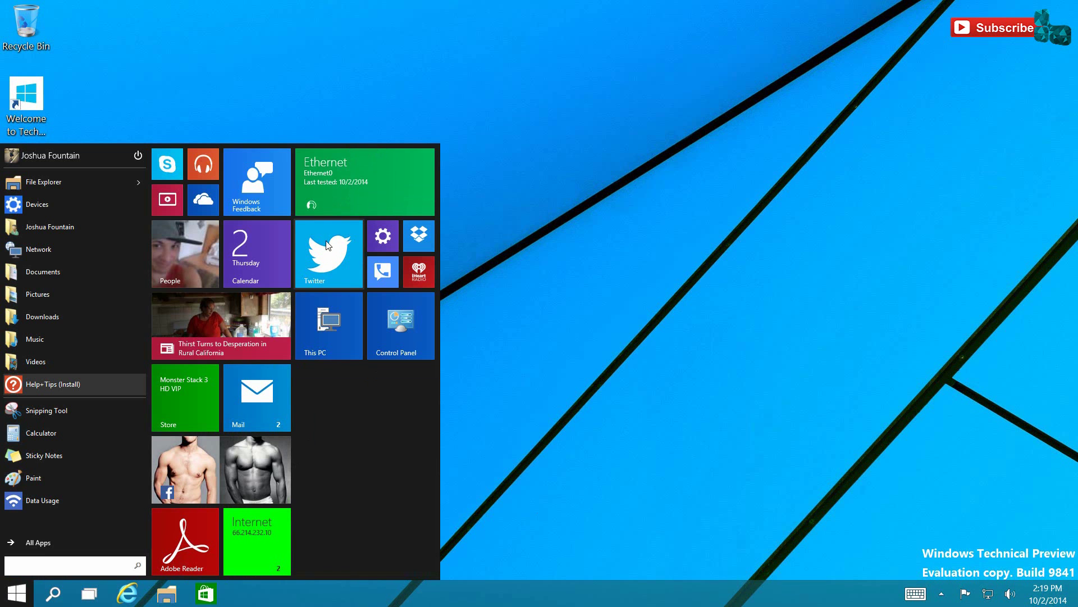
# Pin the Ethernet speed test tile to the taskbar, then view its Resize options without changing size
pyautogui.rightClick(326, 186)
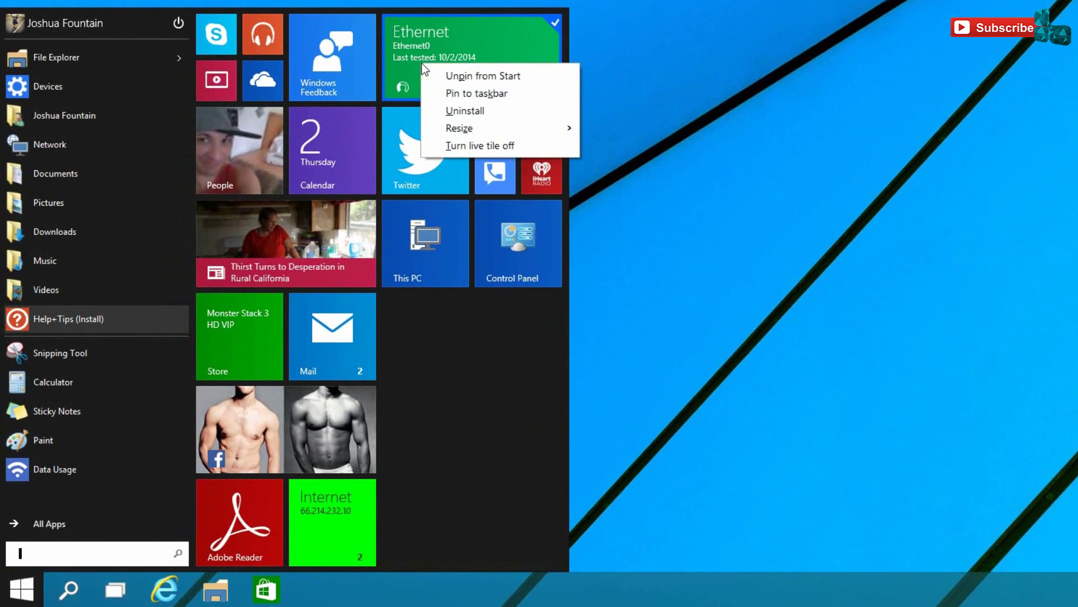
pyautogui.click(455, 93)
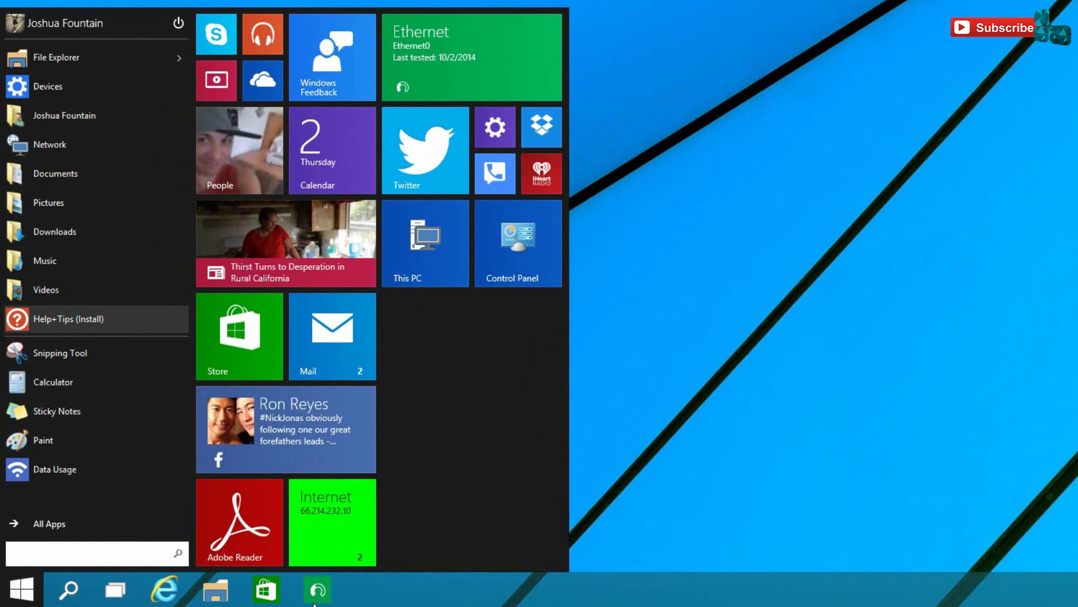
pyautogui.rightClick(441, 71)
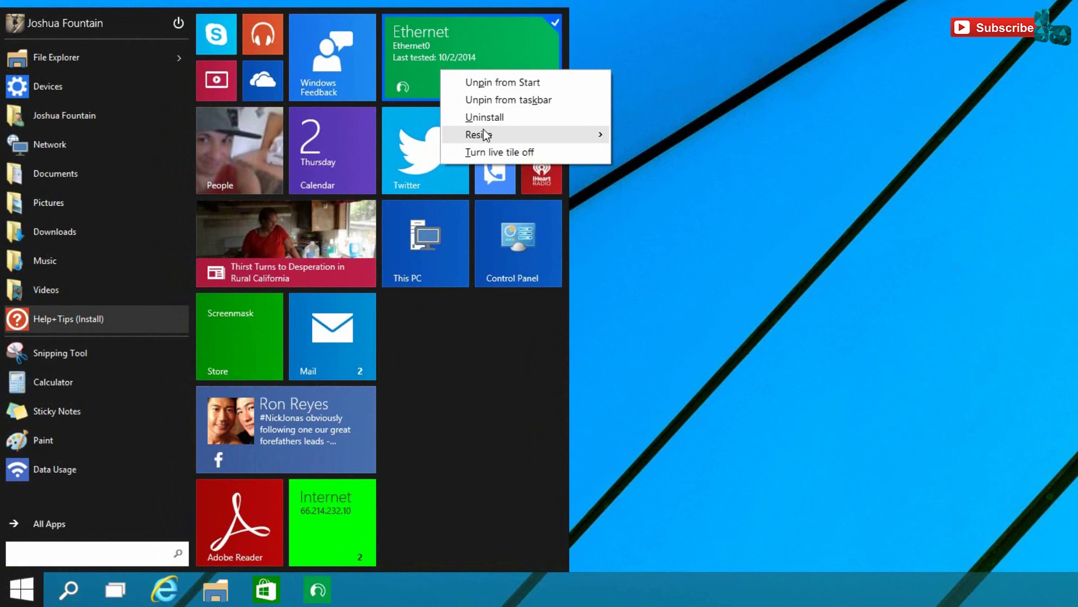
pyautogui.moveTo(489, 134)
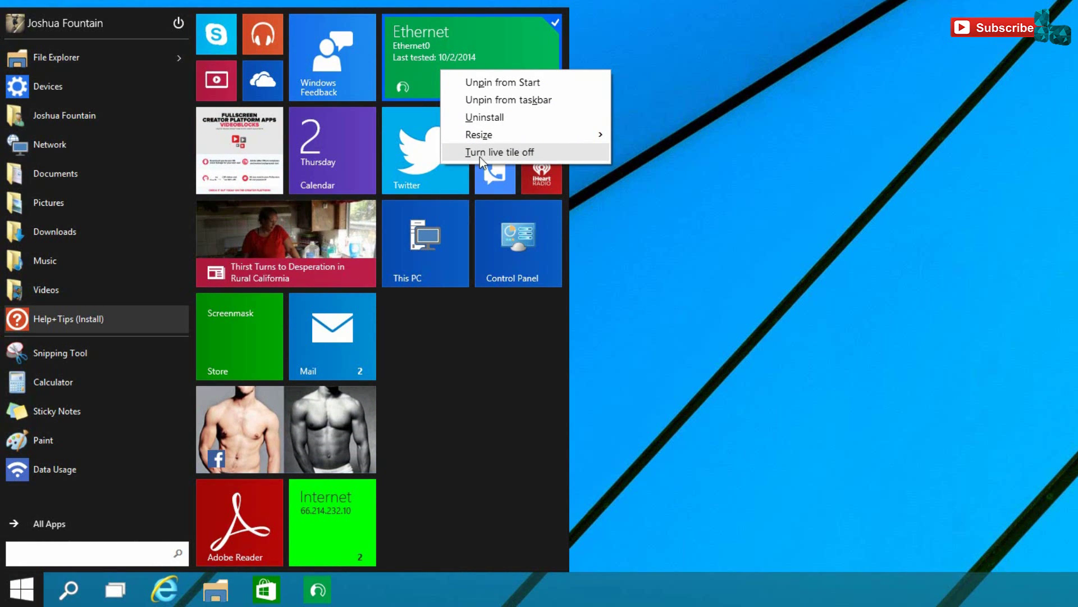
pyautogui.click(439, 315)
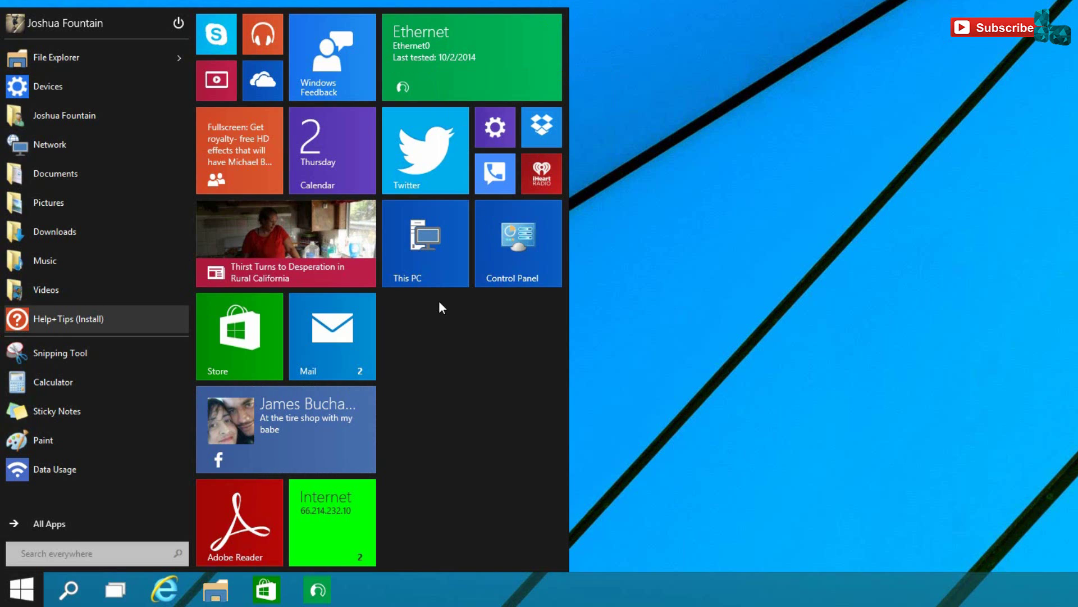
# Pin 3D Chess Game to Start from All Apps and start its install
pyautogui.click(35, 527)
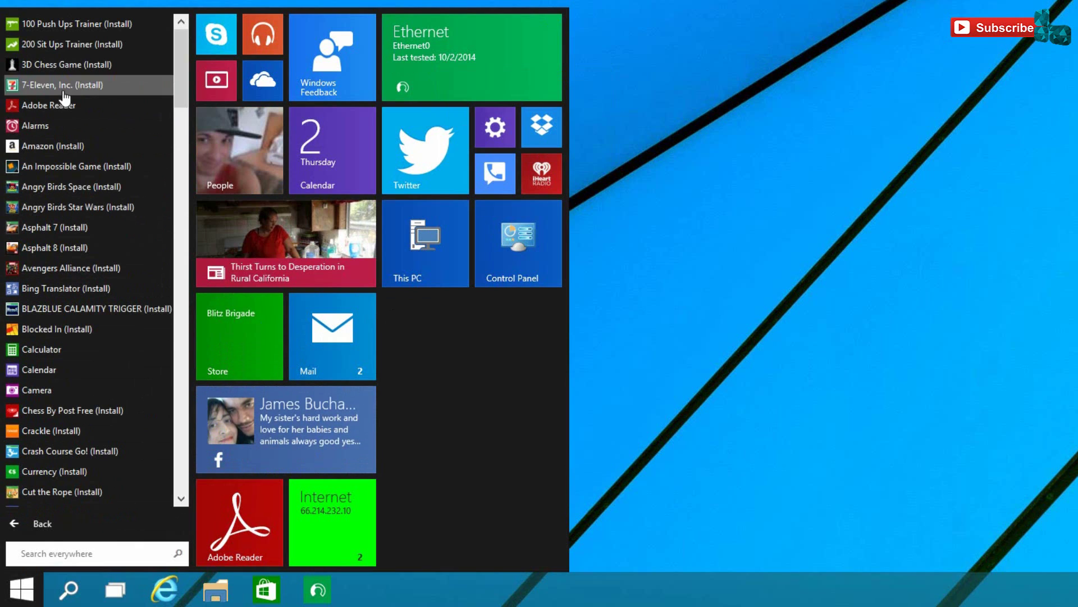
pyautogui.scroll(-6, 77, 84)
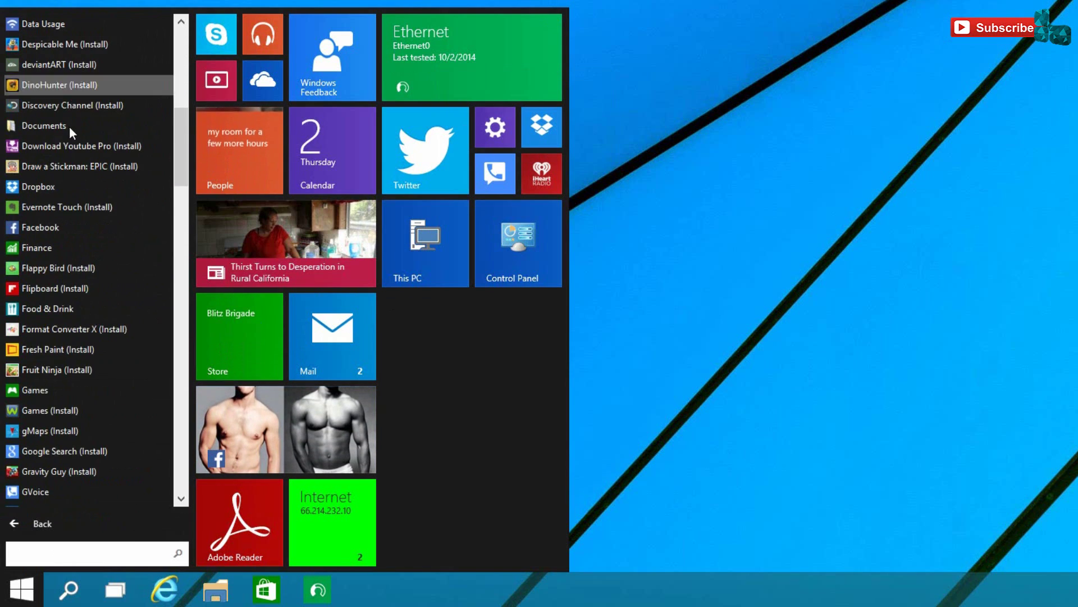
pyautogui.scroll(6, 69, 135)
pyautogui.scroll(1, 72, 151)
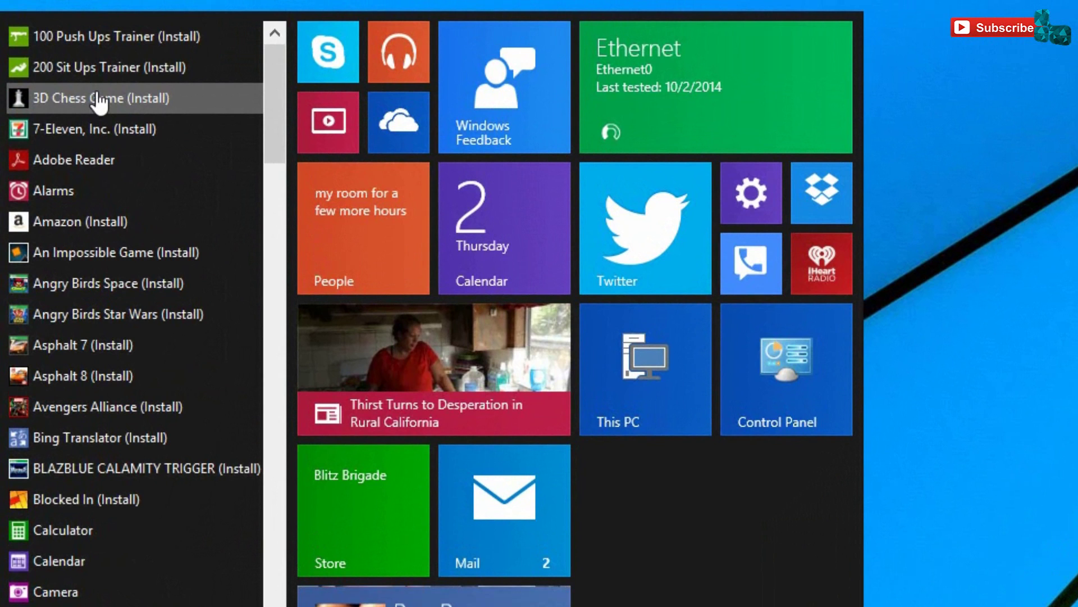
pyautogui.rightClick(99, 102)
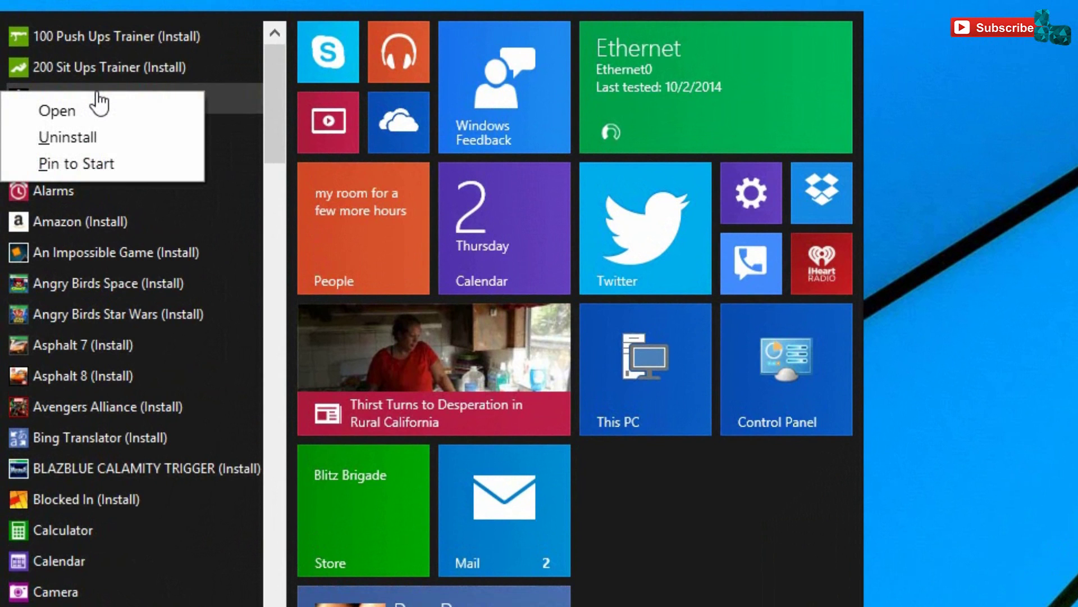
pyautogui.click(78, 164)
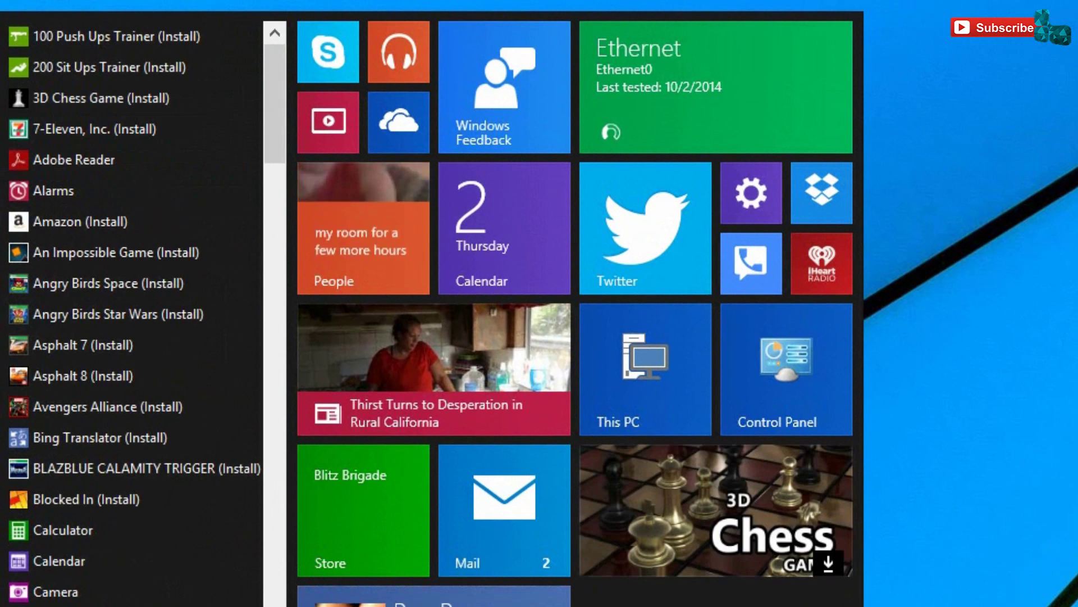
pyautogui.click(64, 110)
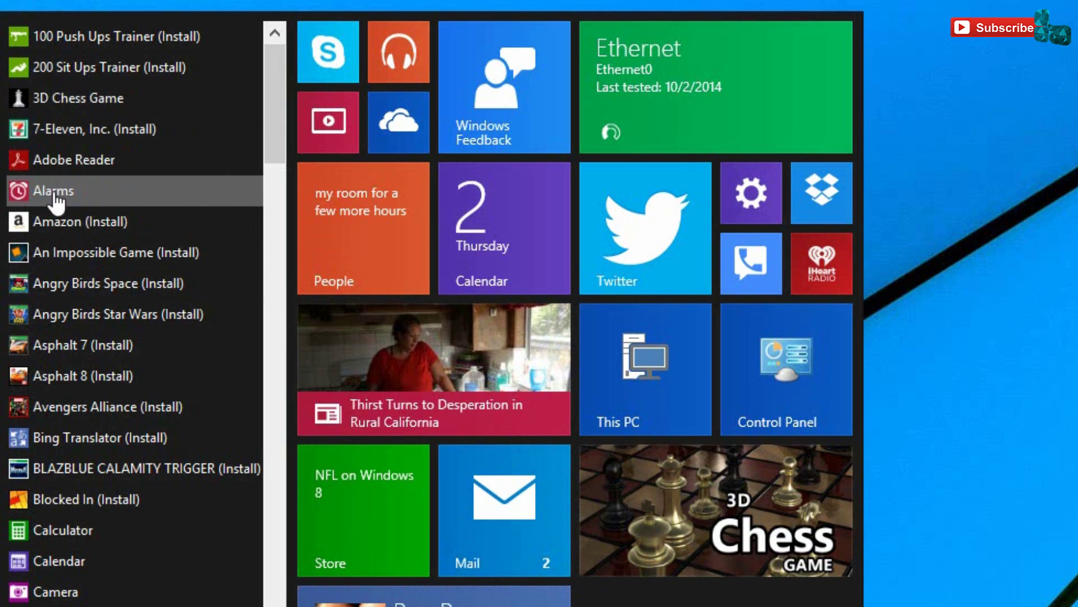
# Pin An Impossible Game to Start and start installing it
pyautogui.rightClick(94, 258)
pyautogui.click(87, 323)
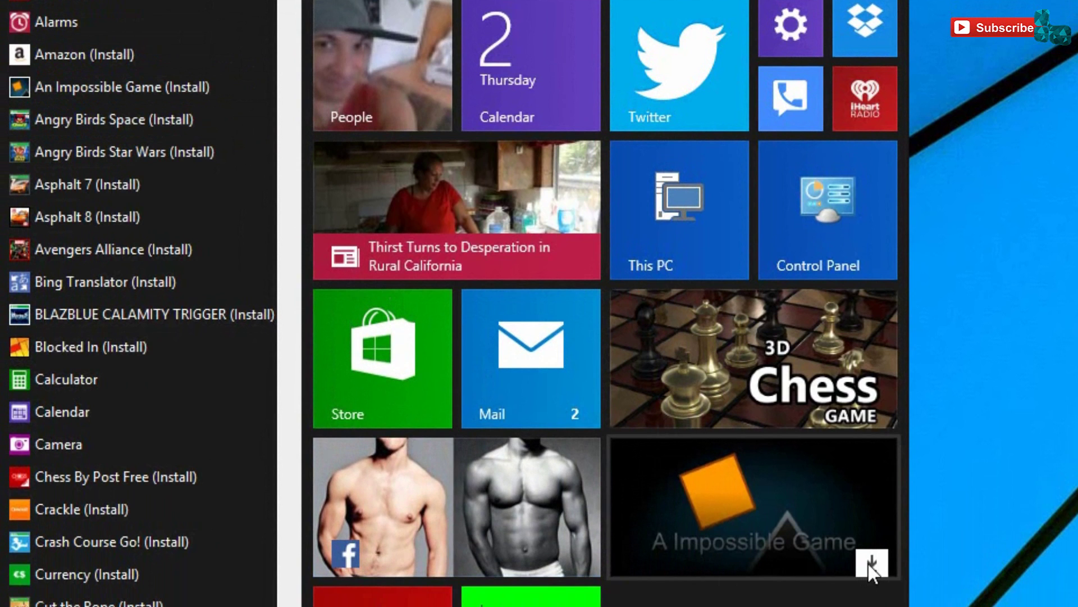
pyautogui.click(872, 562)
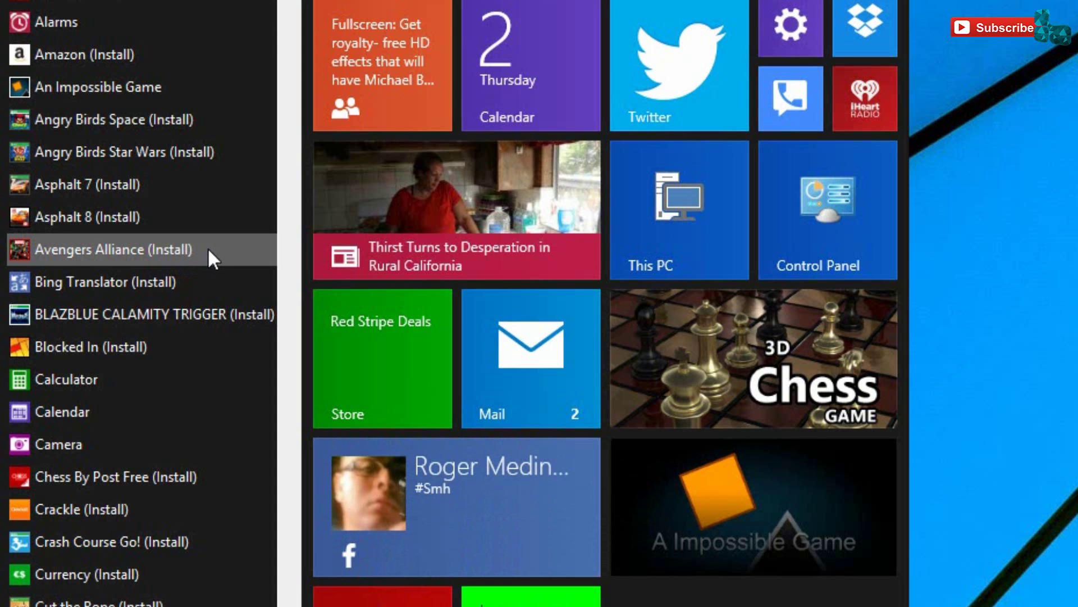
# Scroll down All Apps to expand Windows Accessories, then scroll back to the main Start menu
pyautogui.scroll(-5, 139, 12)
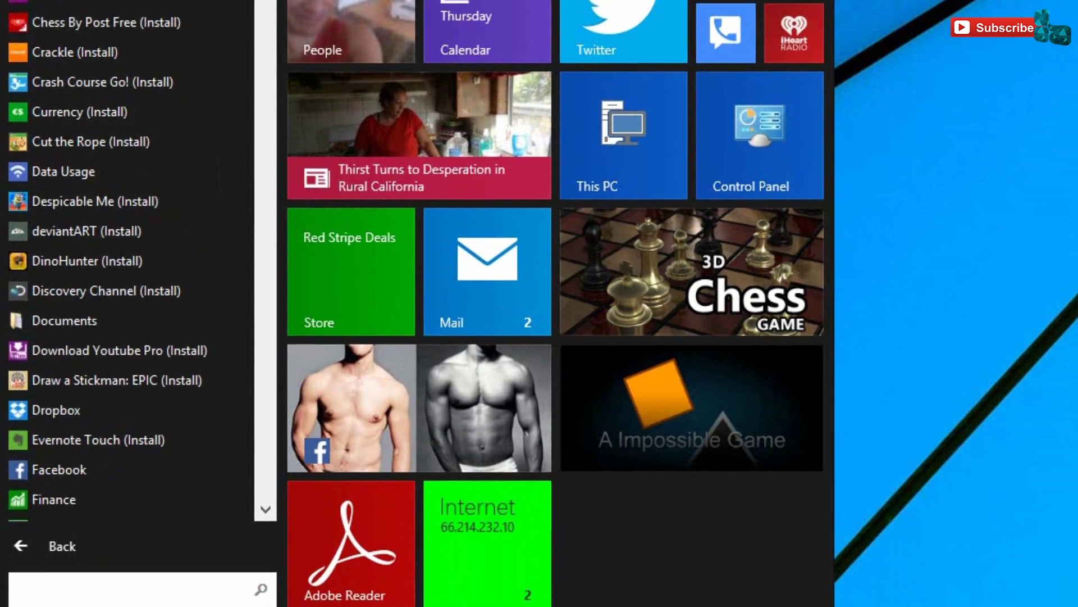
pyautogui.scroll(-12, 140, 12)
pyautogui.scroll(-15, 129, 231)
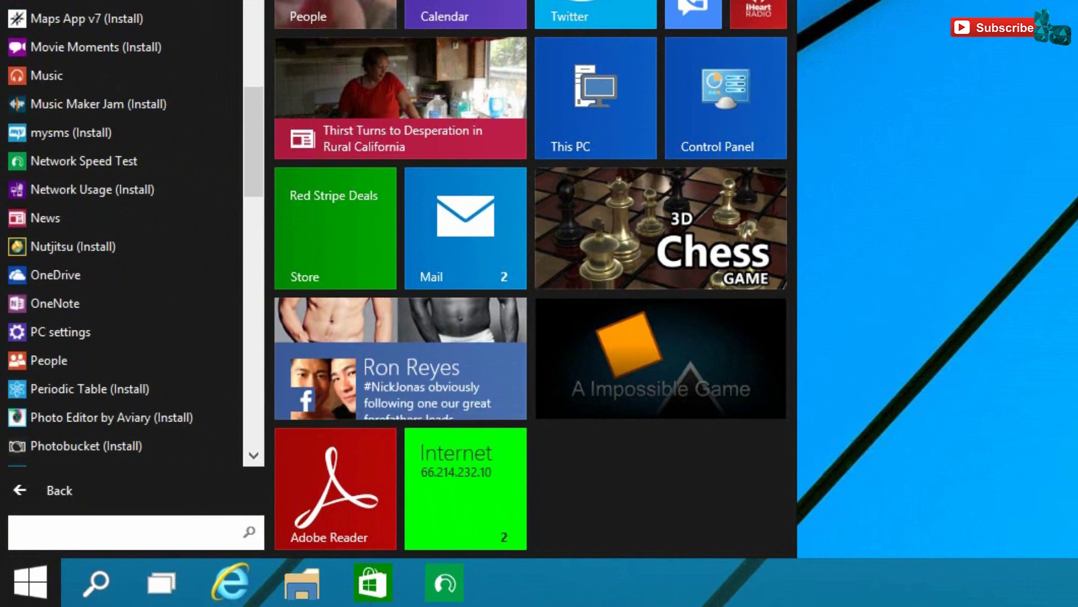
pyautogui.scroll(-10, 129, 230)
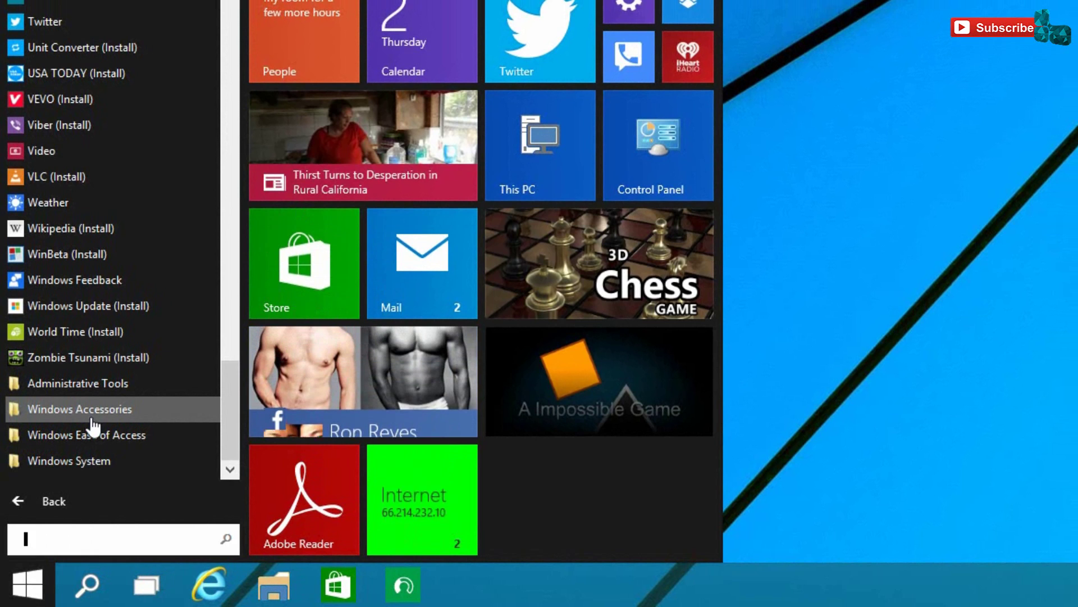
pyautogui.click(90, 413)
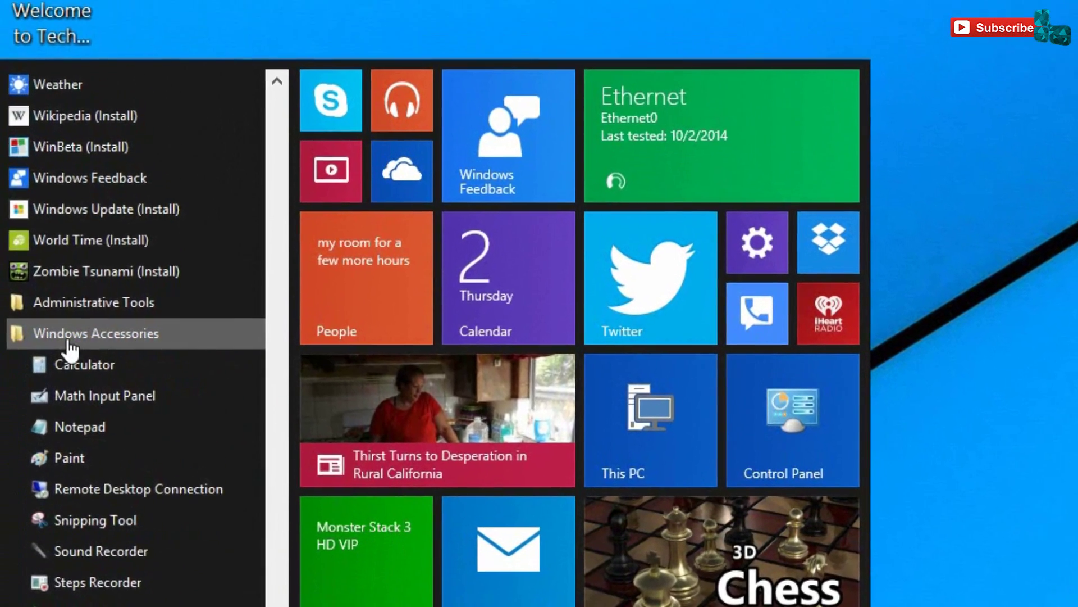
pyautogui.scroll(6, 59, 225)
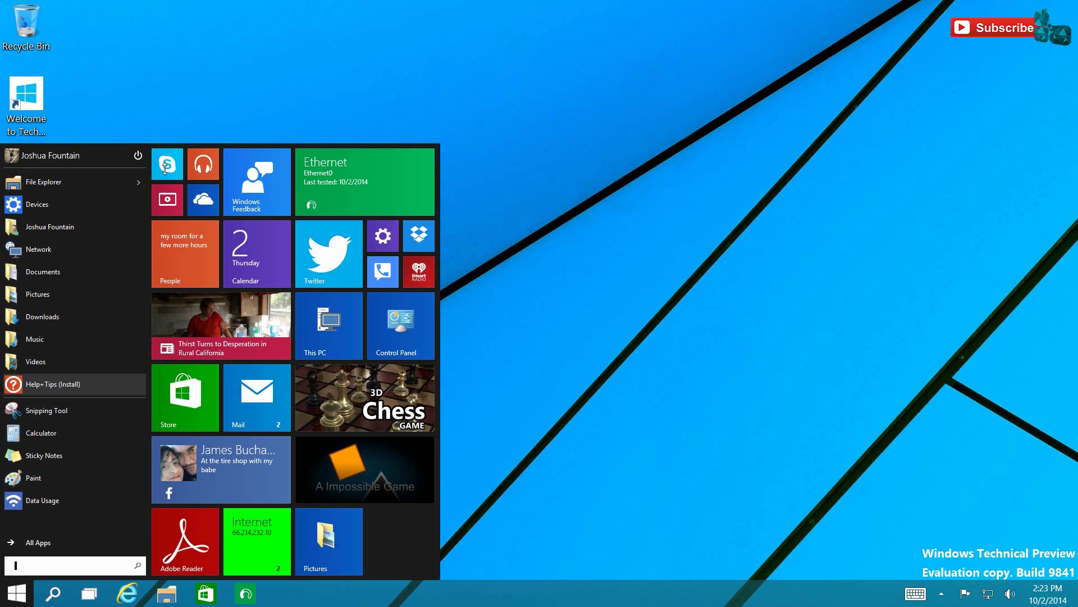
# Resize the Start menu from two tile rows to a tall, narrow layout, then show All Apps
pyautogui.moveTo(165, 167); pyautogui.dragTo(174, 314)
pyautogui.moveTo(174, 352); pyautogui.dragTo(179, 439)
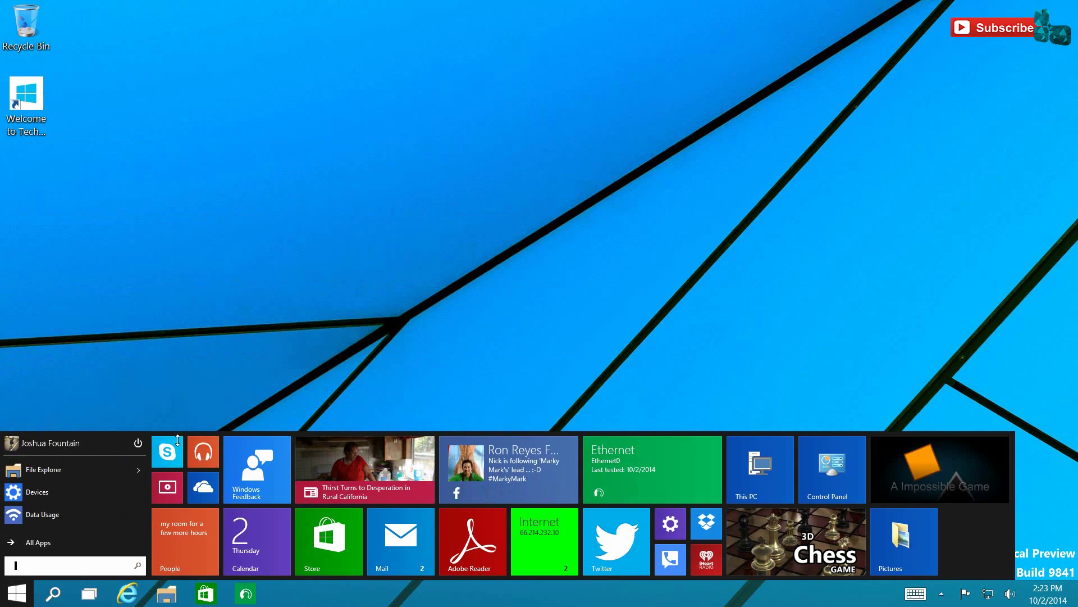
pyautogui.moveTo(187, 398); pyautogui.dragTo(160, 71)
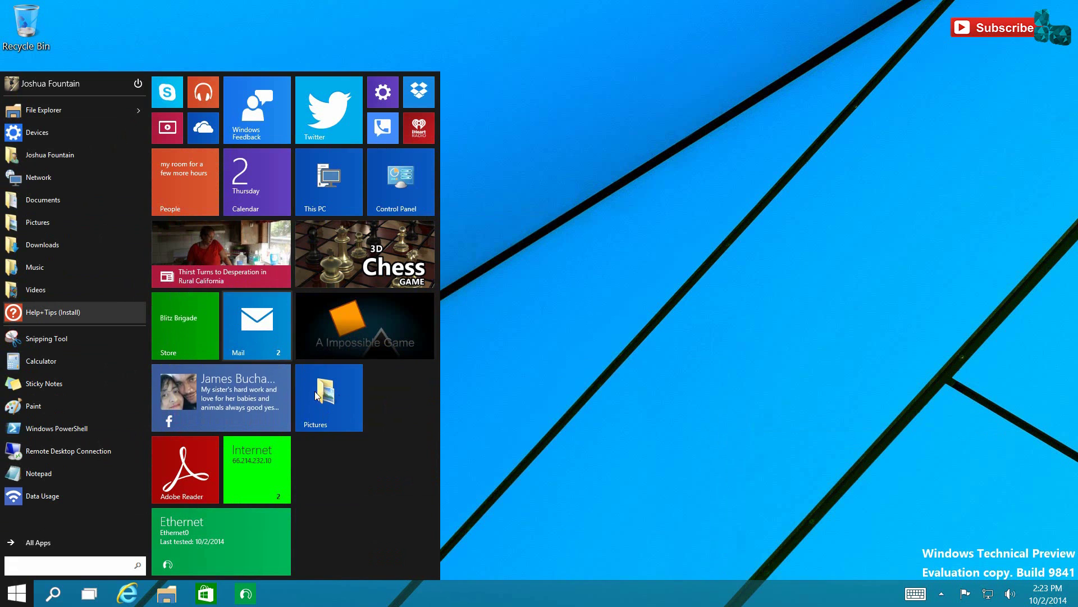
pyautogui.click(35, 542)
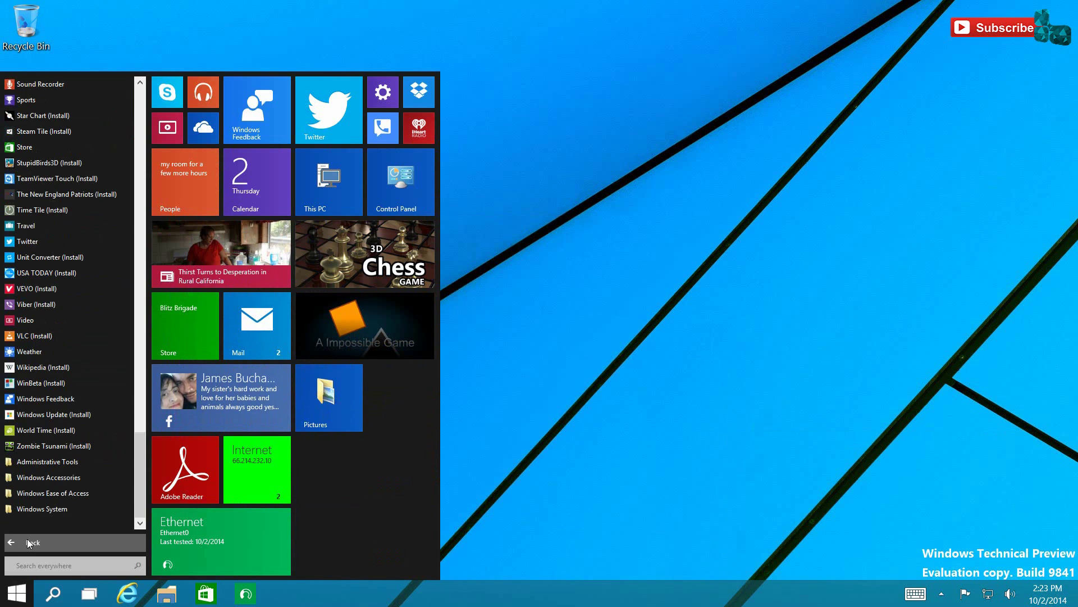
# Pin VLC, Viber, USA TODAY and Travel to Start from the app list
pyautogui.rightClick(40, 337)
pyautogui.click(53, 354)
pyautogui.rightClick(34, 304)
pyautogui.click(34, 343)
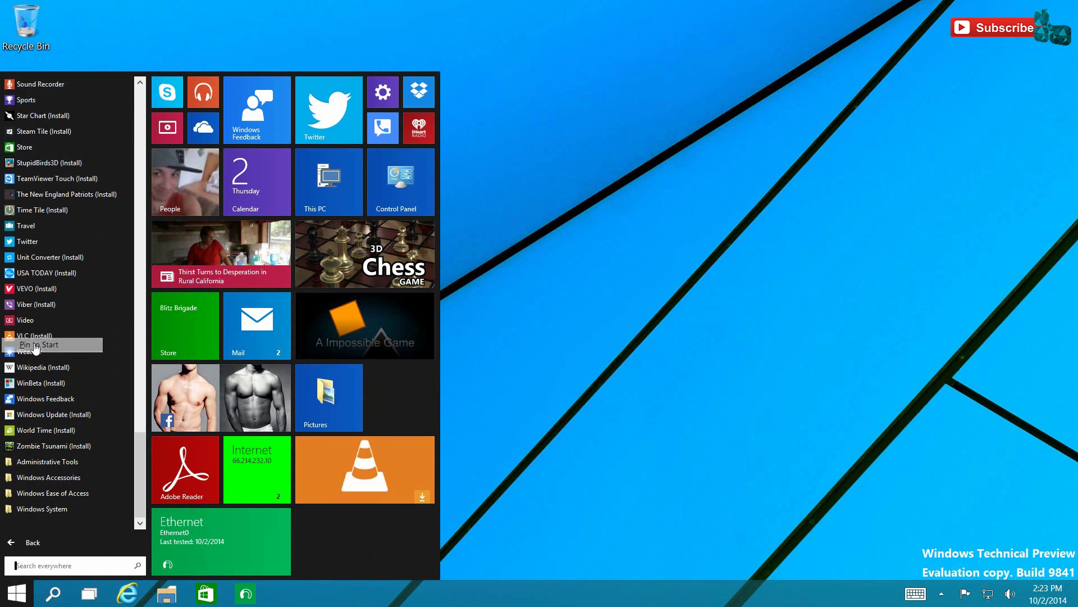
pyautogui.rightClick(31, 272)
pyautogui.click(34, 305)
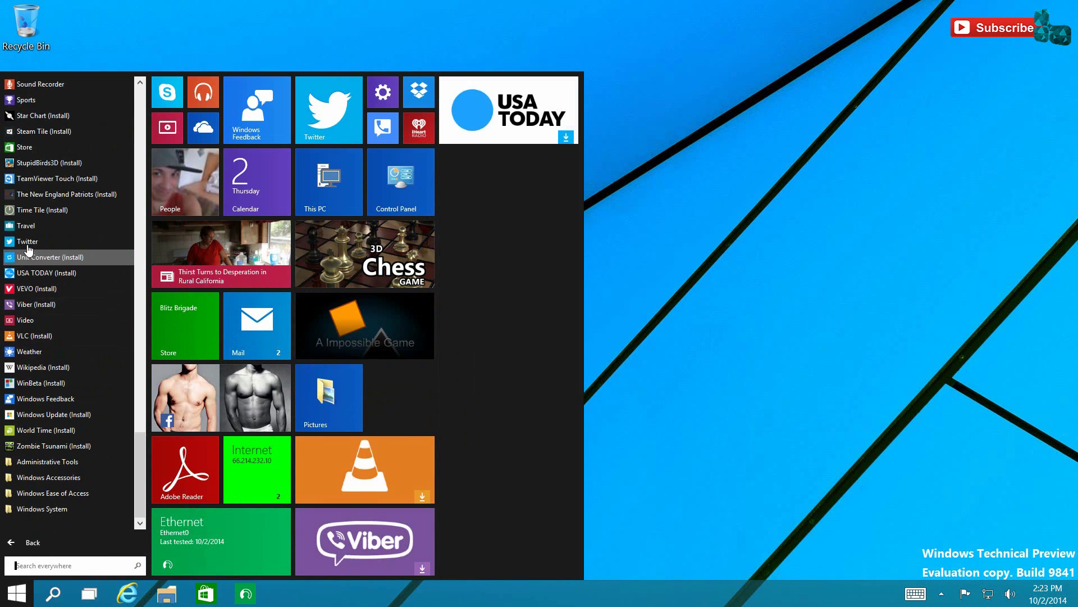
pyautogui.rightClick(31, 226)
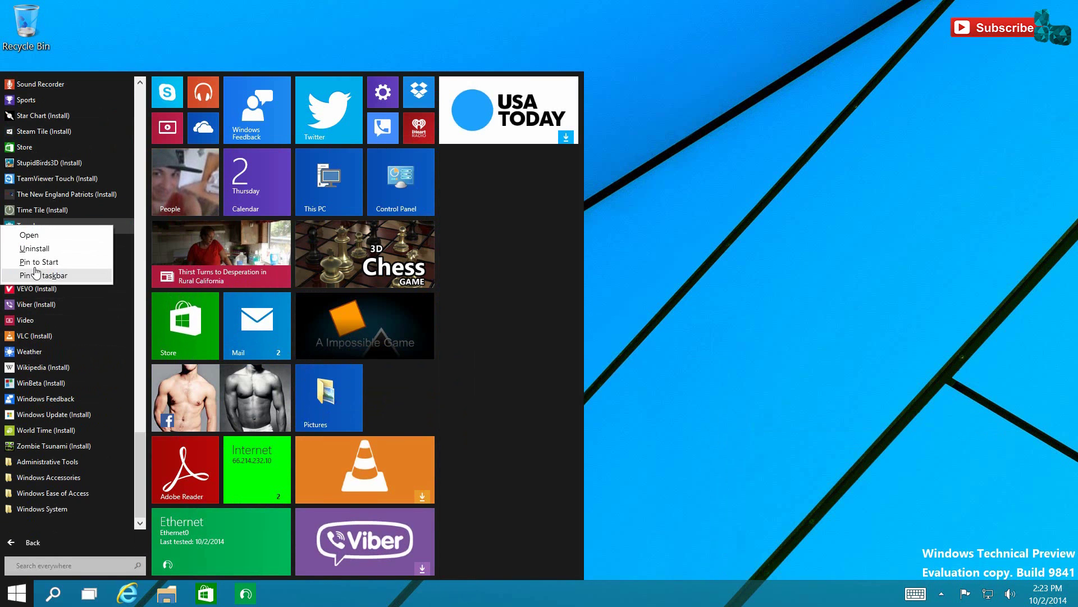
pyautogui.click(35, 263)
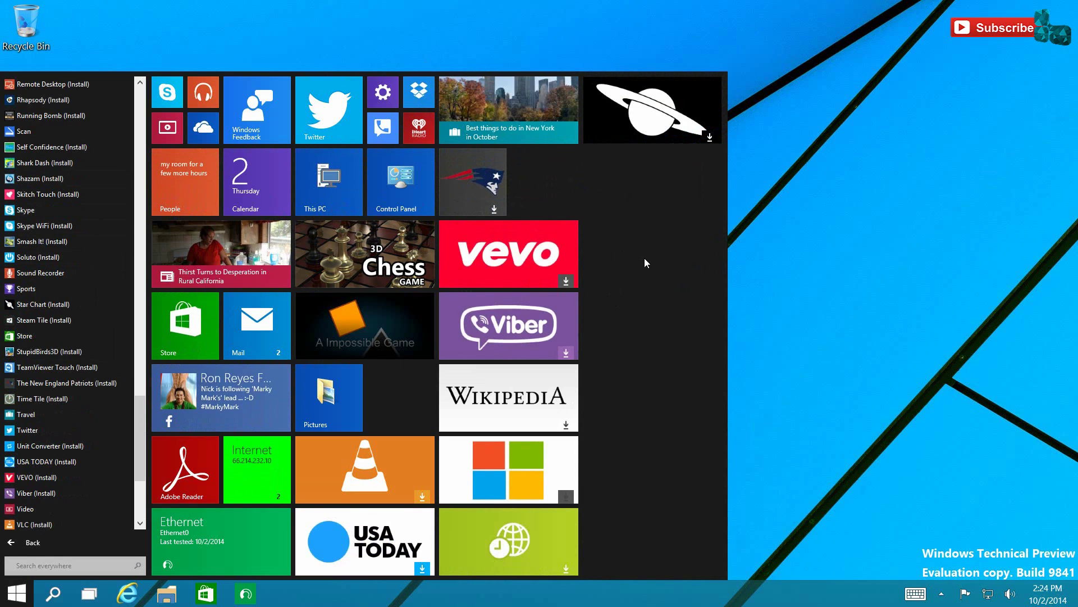
# In Taskbar and Start Menu Properties, uncheck 'Use the Start menu instead of the Start screen'
pyautogui.click(732, 292)
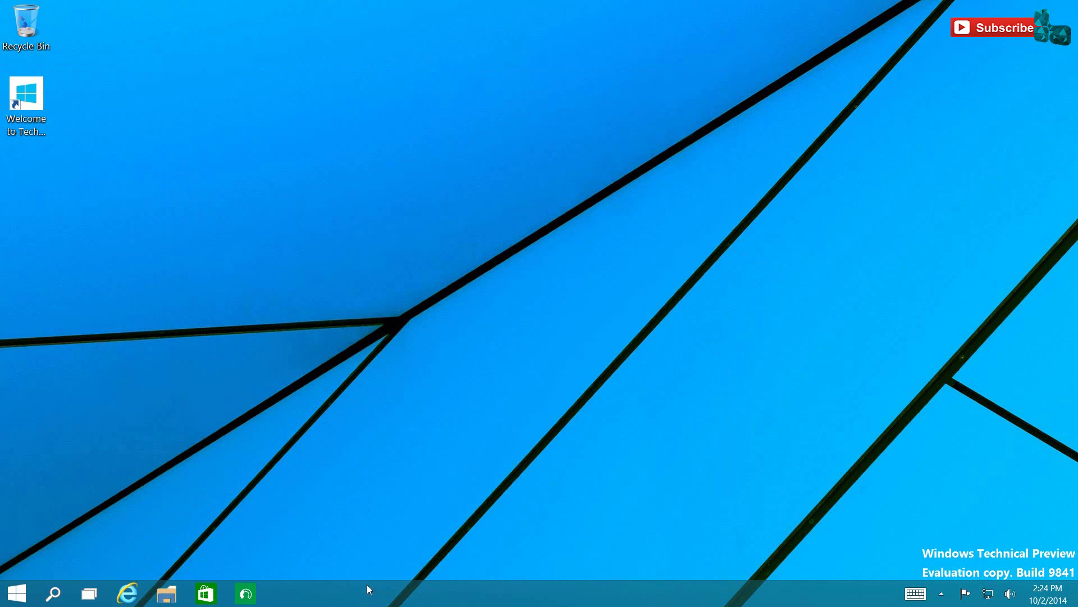
pyautogui.click(16, 592)
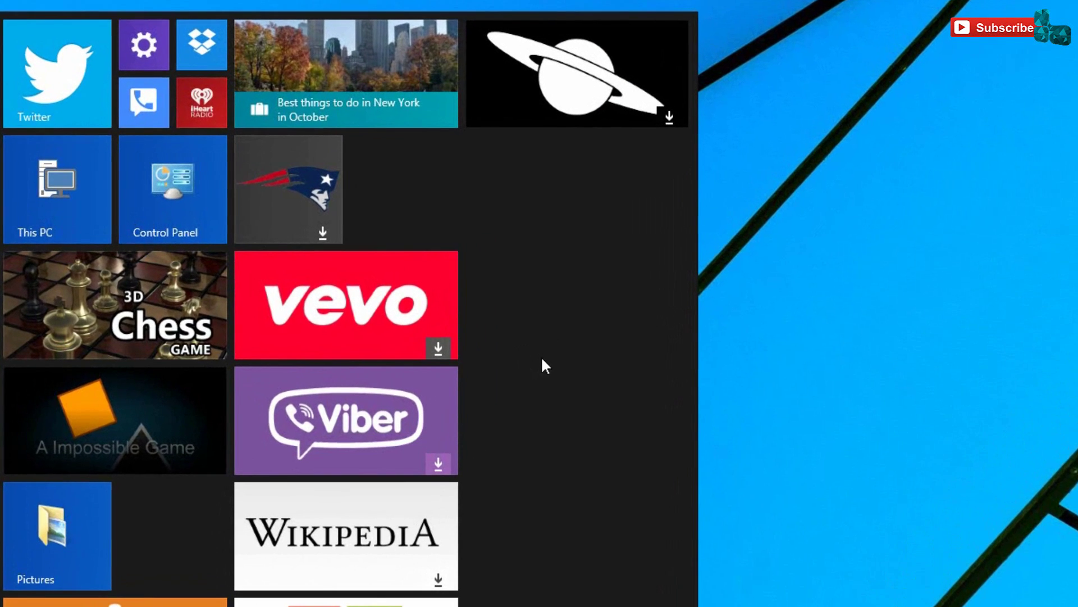
pyautogui.rightClick(567, 314)
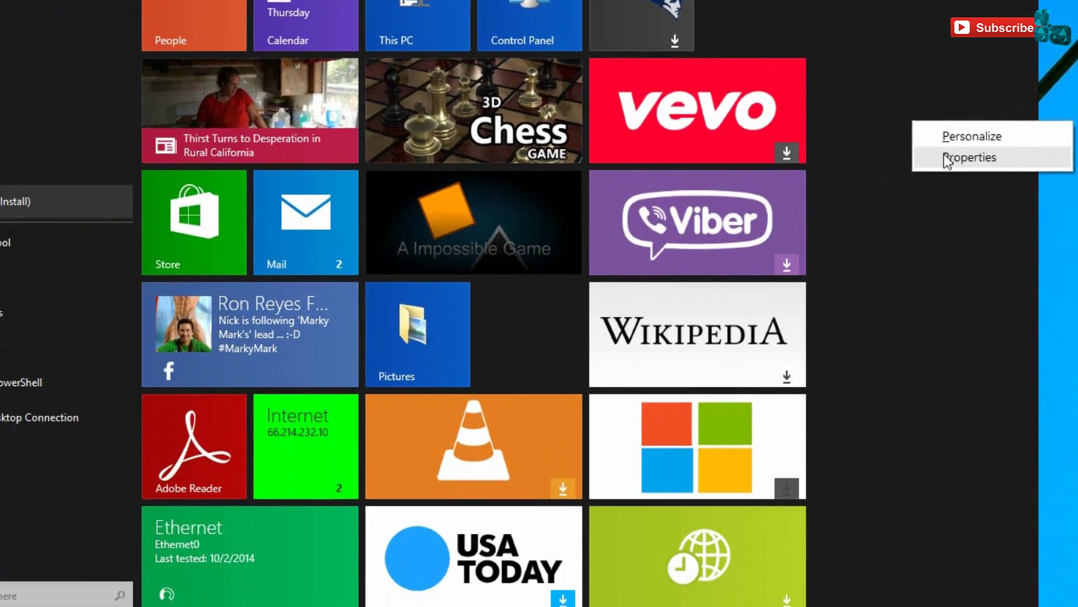
pyautogui.click(627, 352)
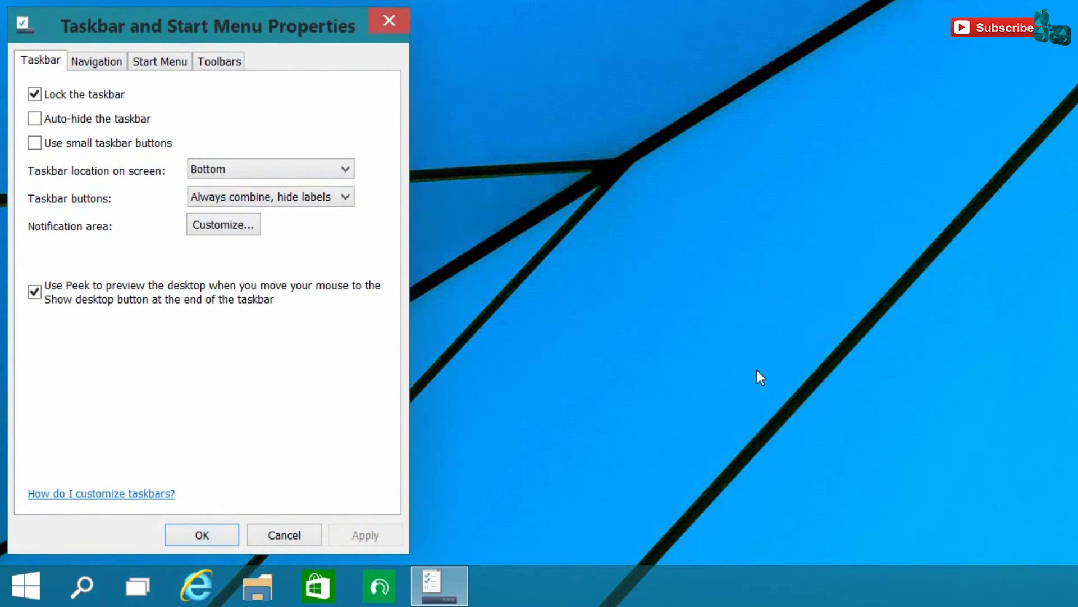
pyautogui.click(148, 63)
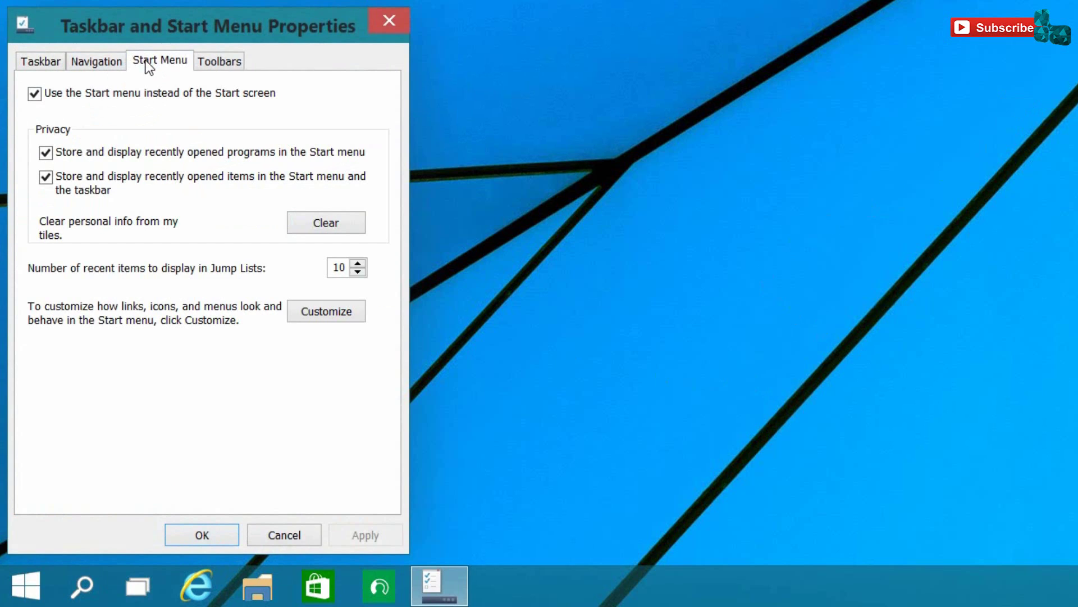
pyautogui.click(219, 92)
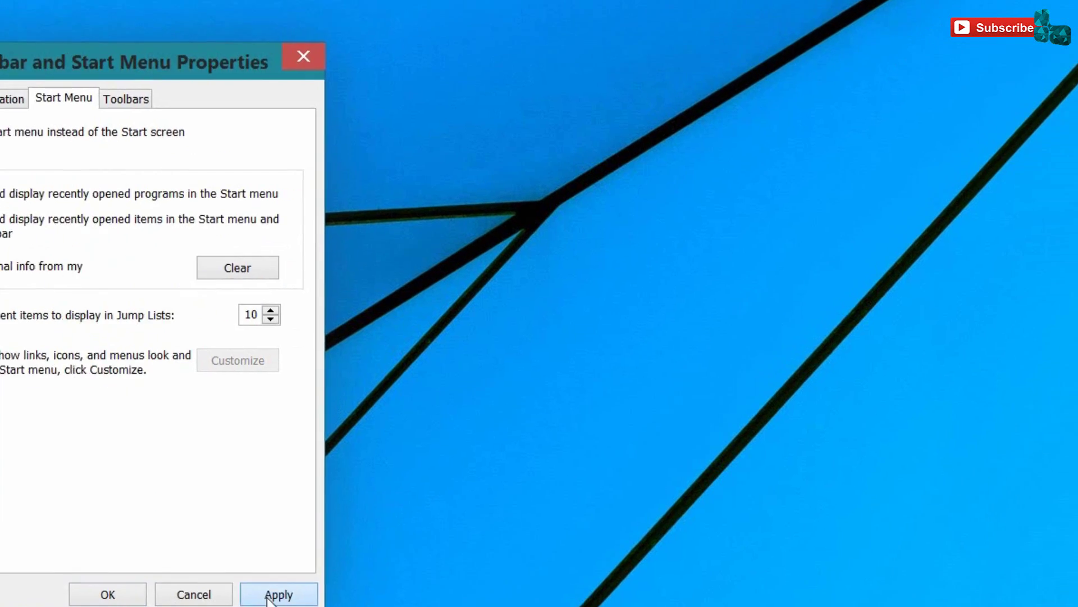
# Apply the change, sign back in, and open the full-screen Start screen with the Windows key
pyautogui.click(269, 595)
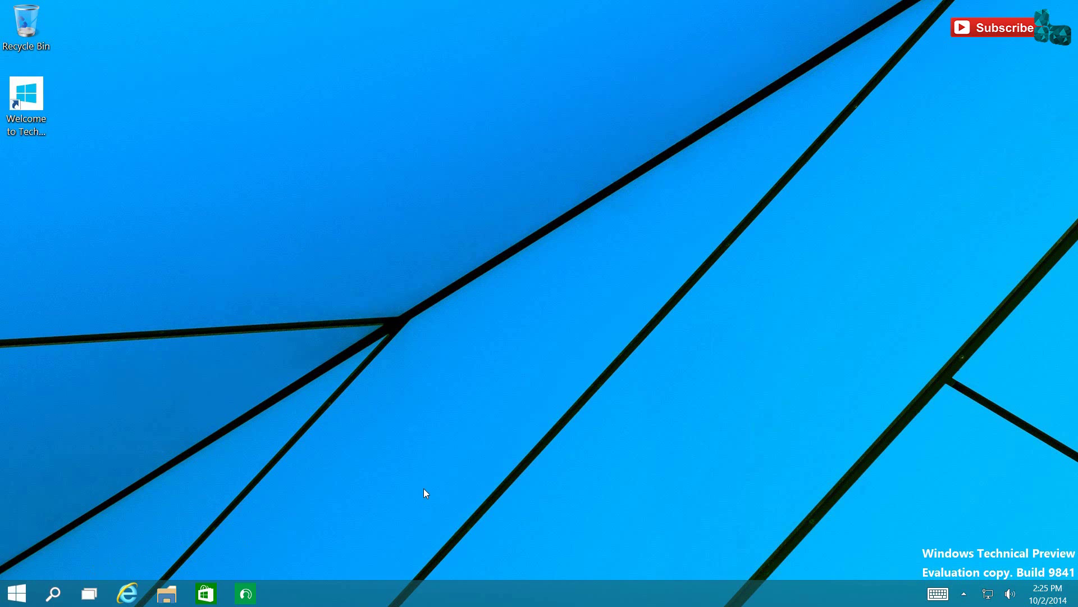
pyautogui.press('super')
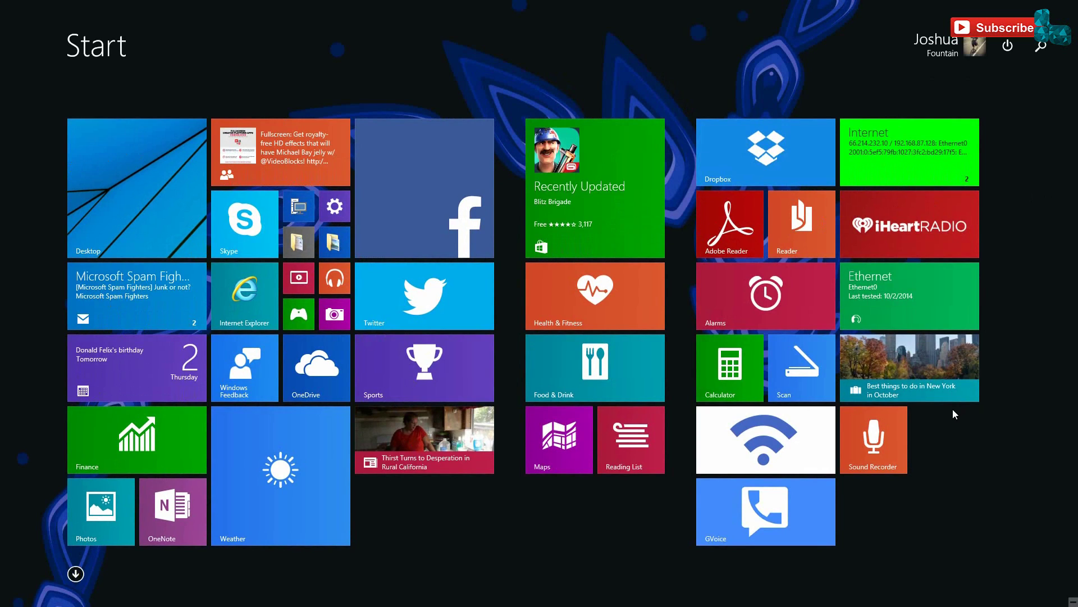
# View the Facebook tile's Resize options, then return to the desktop via the Desktop tile
pyautogui.rightClick(420, 174)
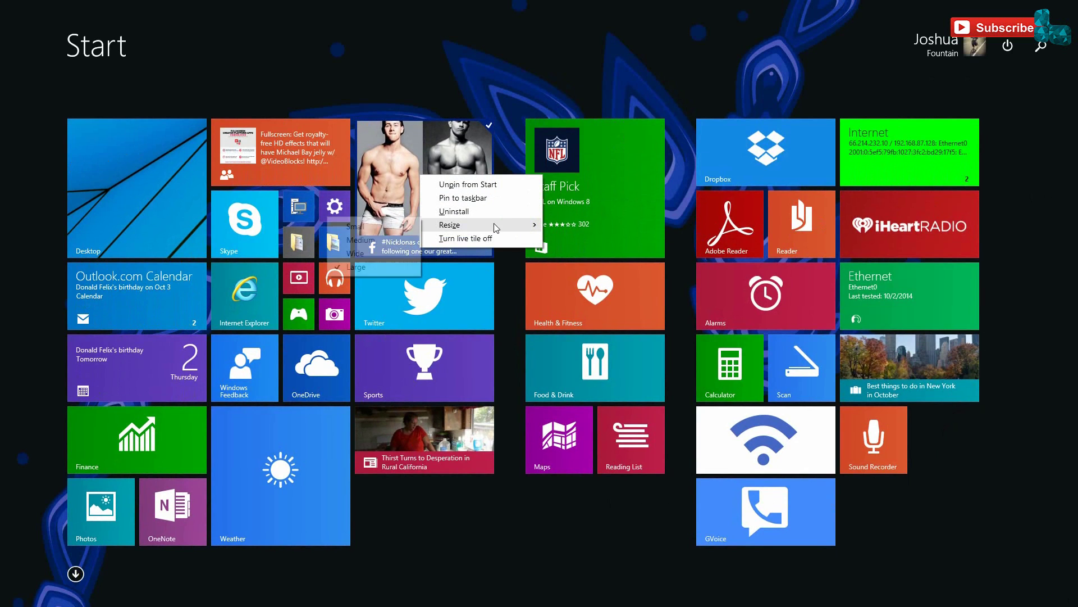
pyautogui.moveTo(497, 224)
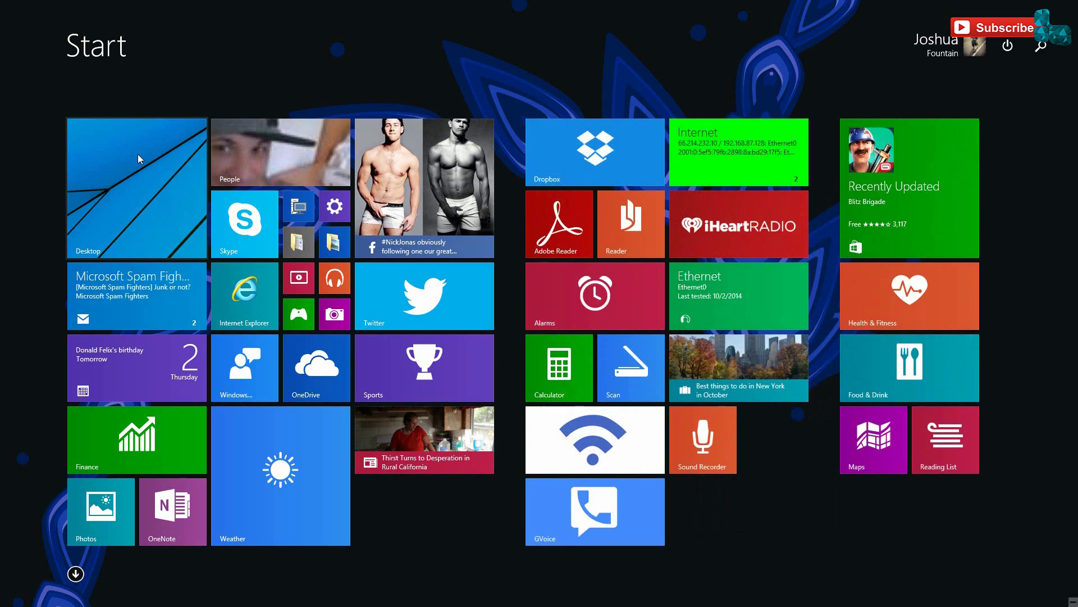
pyautogui.click(140, 159)
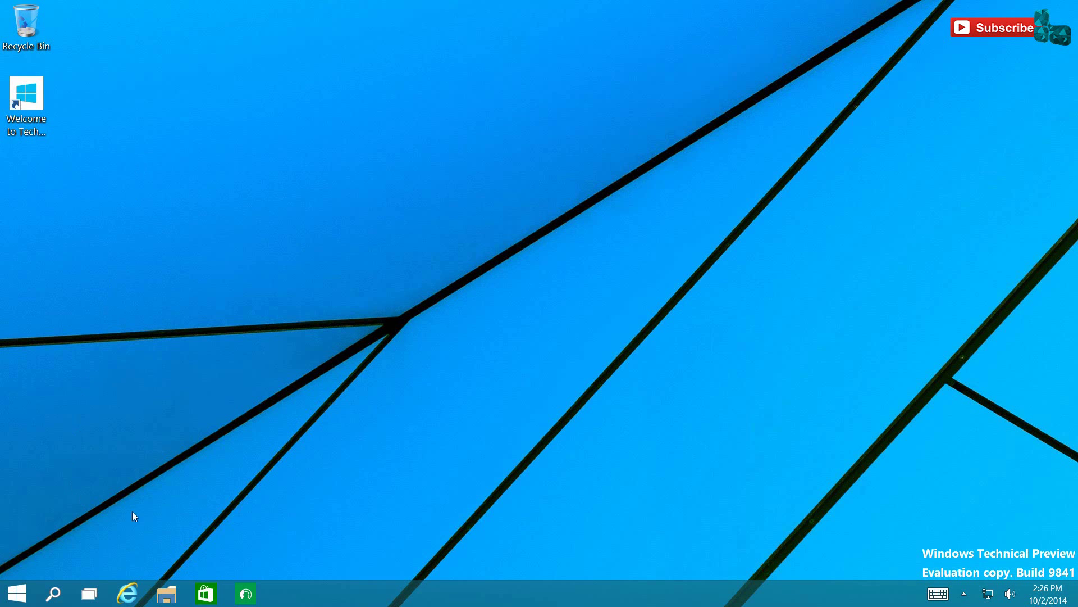
# Pin the Documents folder in the Start menu's places list, directly beneath File Explorer
pyautogui.click(16, 596)
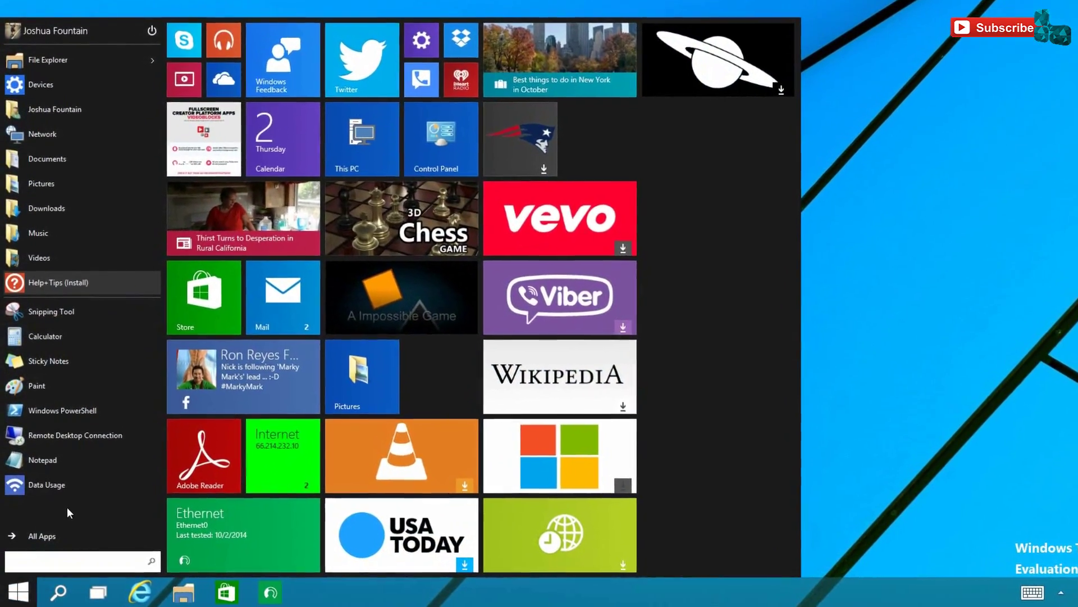
pyautogui.press('super')
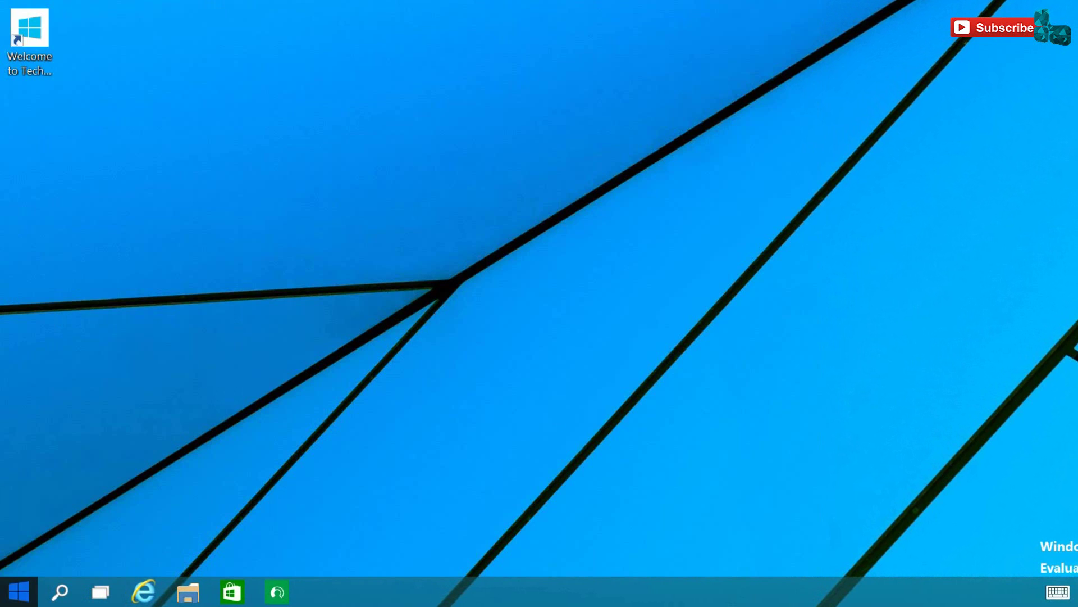
pyautogui.press('super')
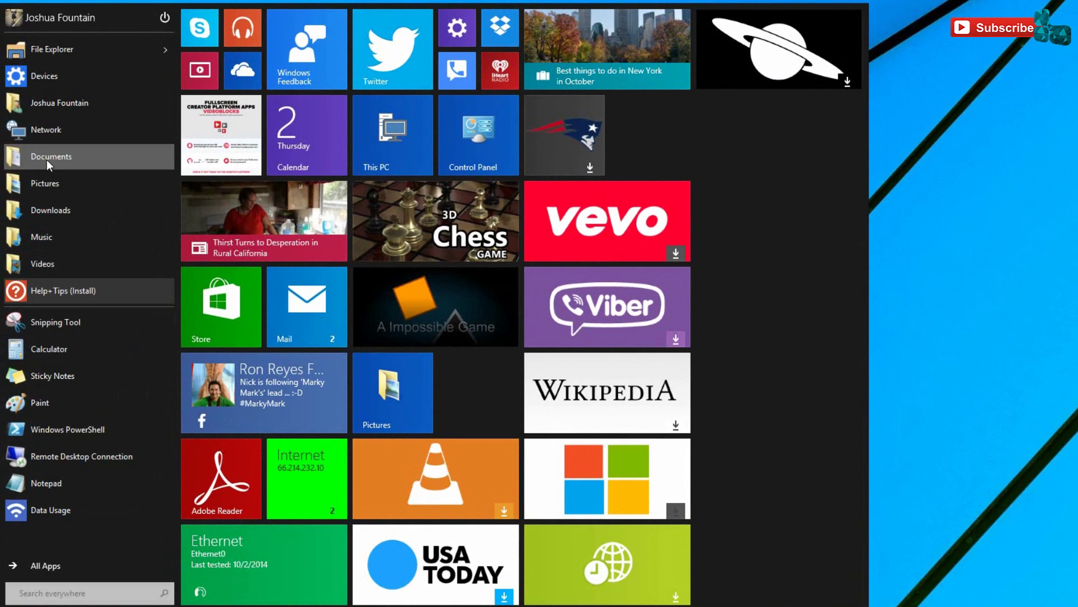
pyautogui.moveTo(46, 160); pyautogui.dragTo(45, 59)
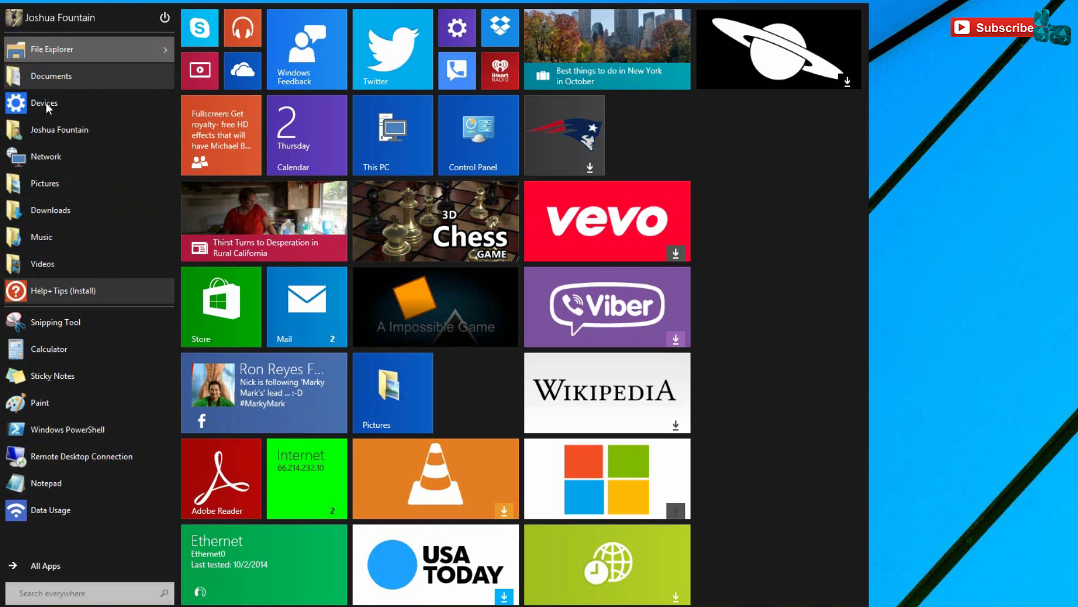
# Pin Asphalt 8 from All Apps as a Start tile just above 3D Chess
pyautogui.click(45, 565)
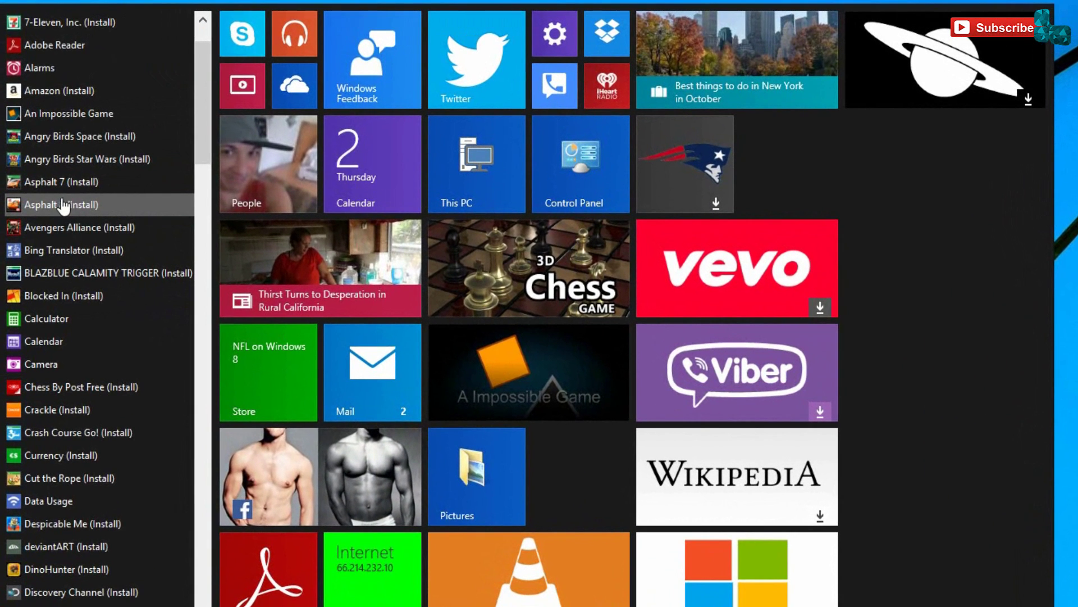
pyautogui.moveTo(63, 206); pyautogui.dragTo(478, 291)
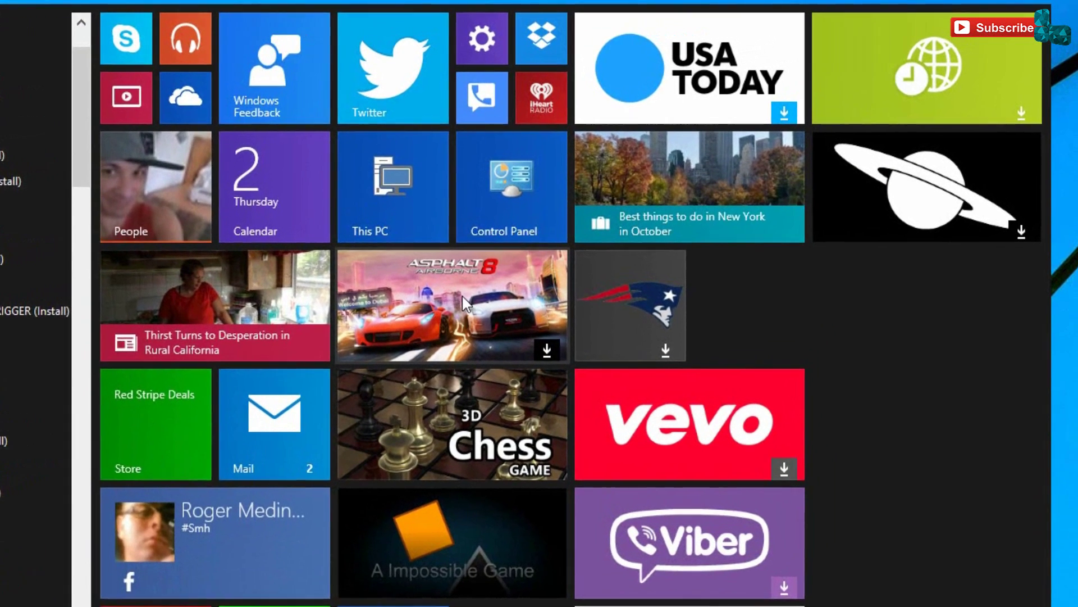
# Select the Asphalt 8, 3D Chess, This PC and Control Panel entries in turn
pyautogui.rightClick(556, 264)
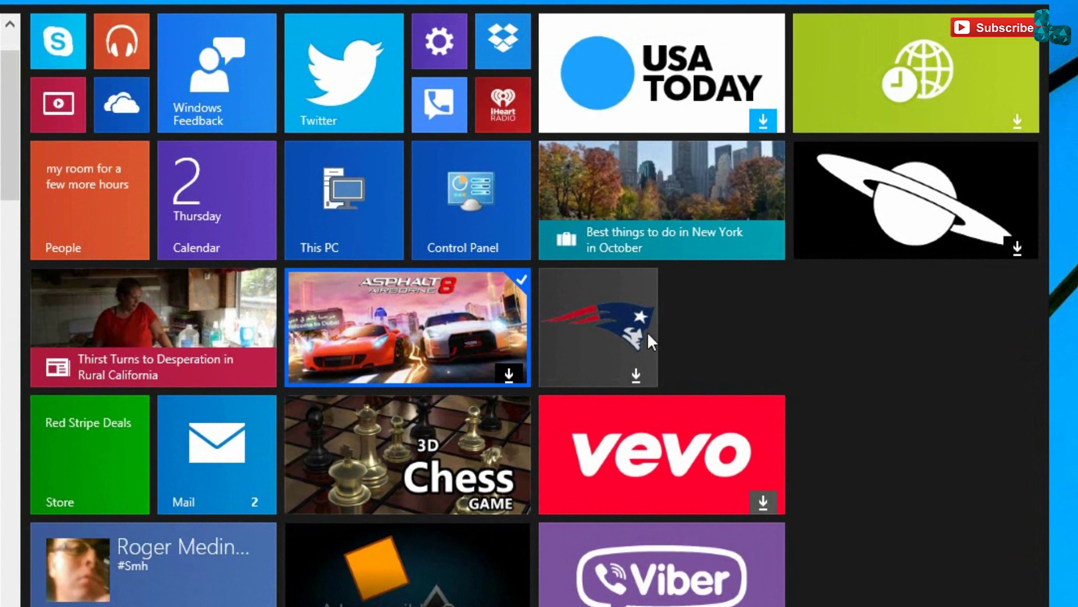
pyautogui.rightClick(383, 428)
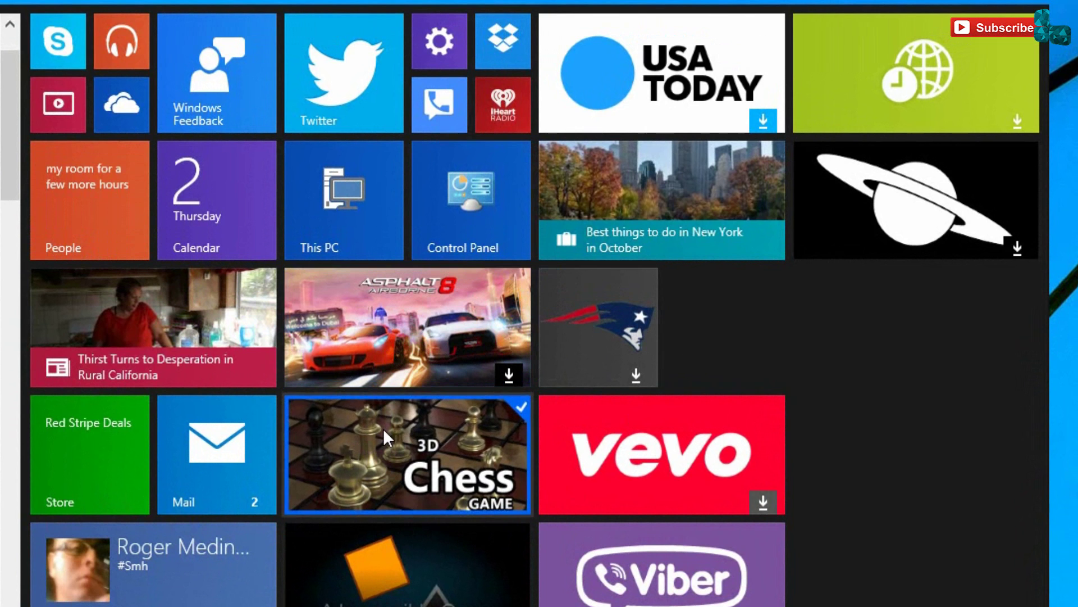
pyautogui.rightClick(424, 343)
pyautogui.rightClick(360, 193)
pyautogui.rightClick(470, 191)
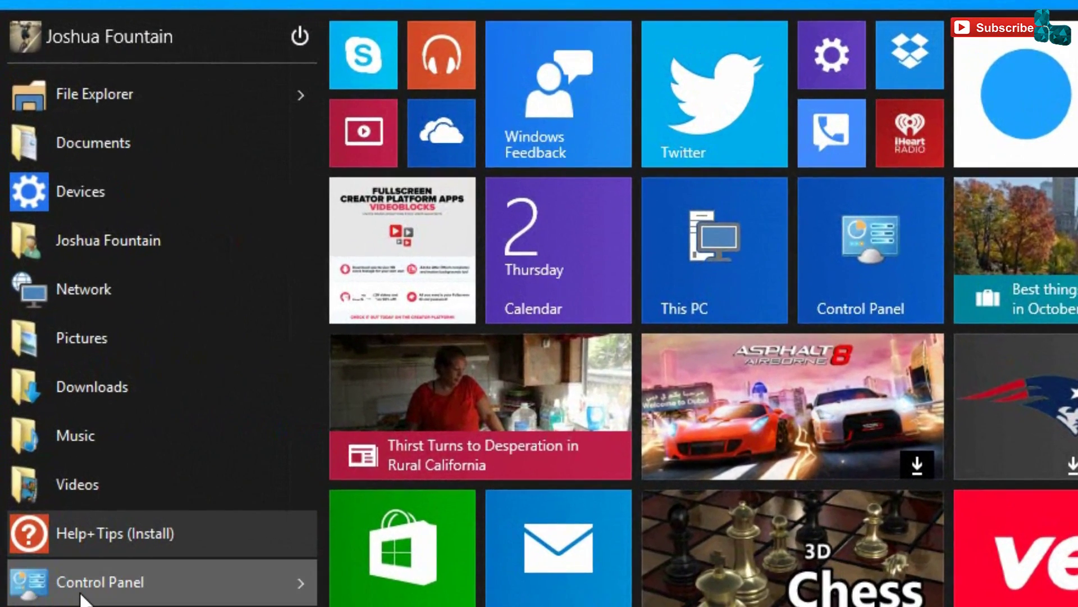
# Show File Explorer's Frequent jump list (Documents, Pictures, Music, Videos), then bring the tiles back
pyautogui.moveTo(72, 509)
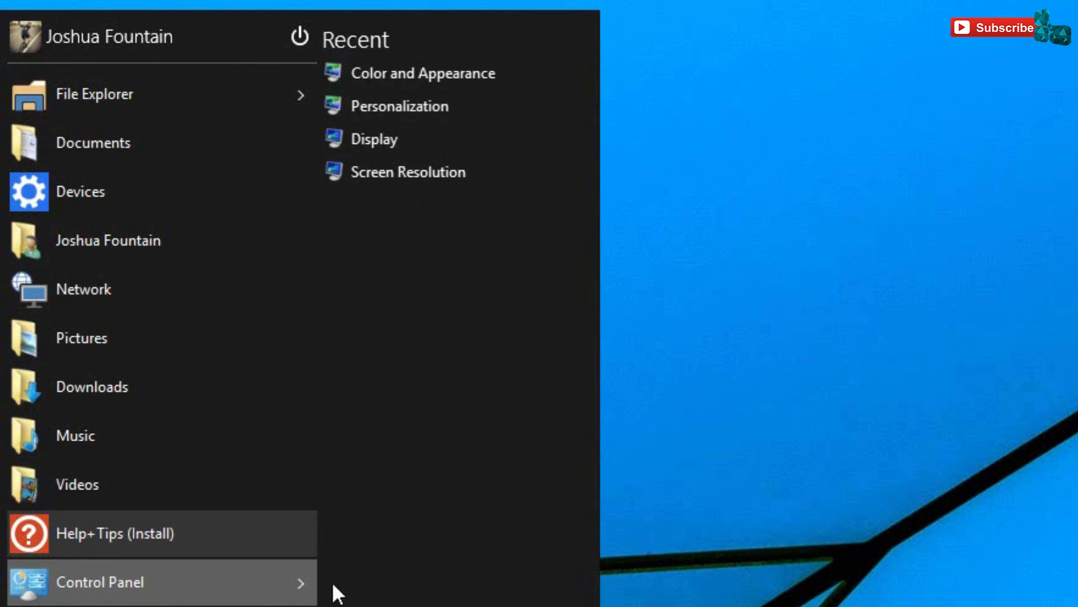
pyautogui.moveTo(201, 99)
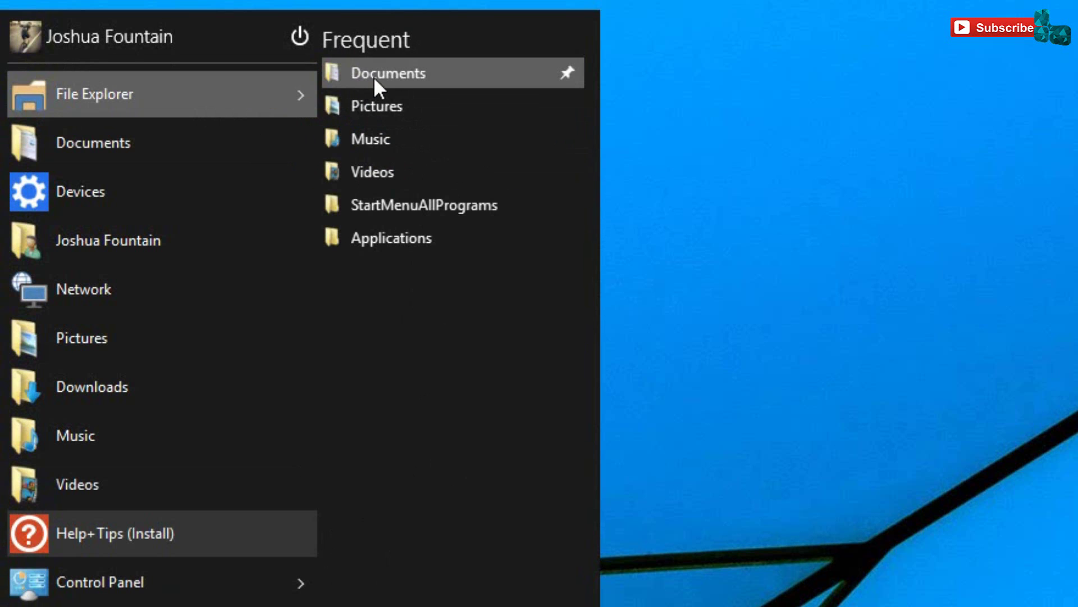